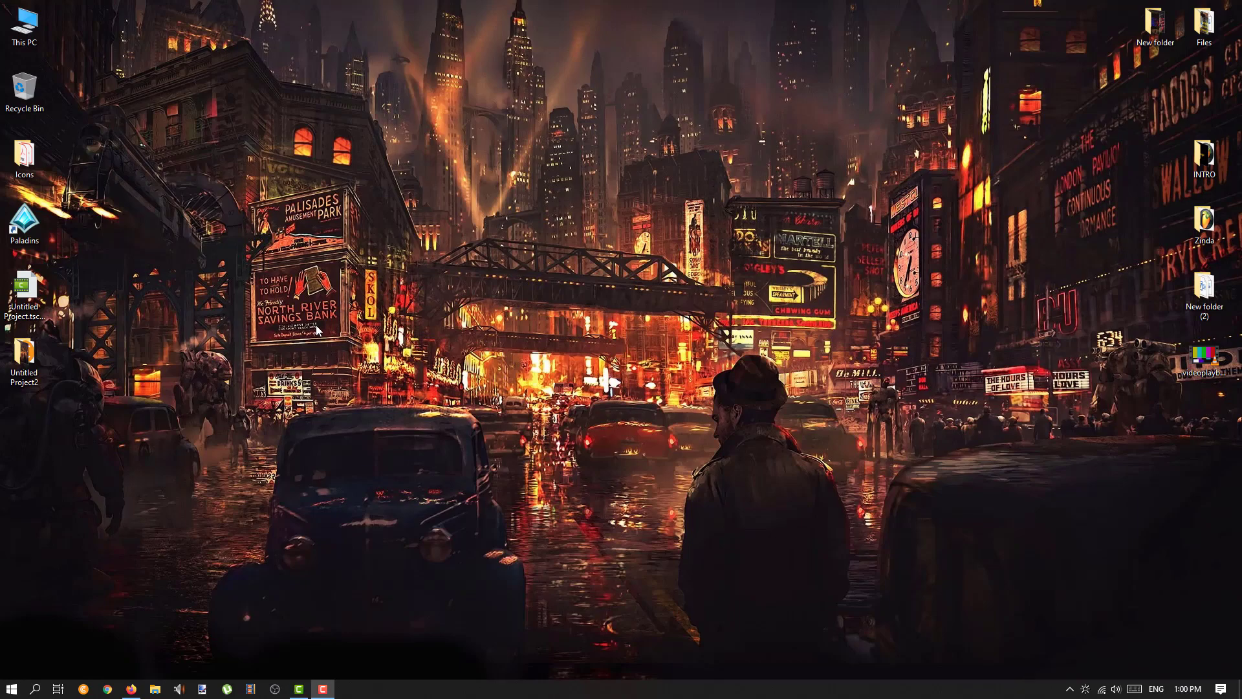
# Search for regedit and launch the Registry Editor with administrator rights
pyautogui.click(11, 693)
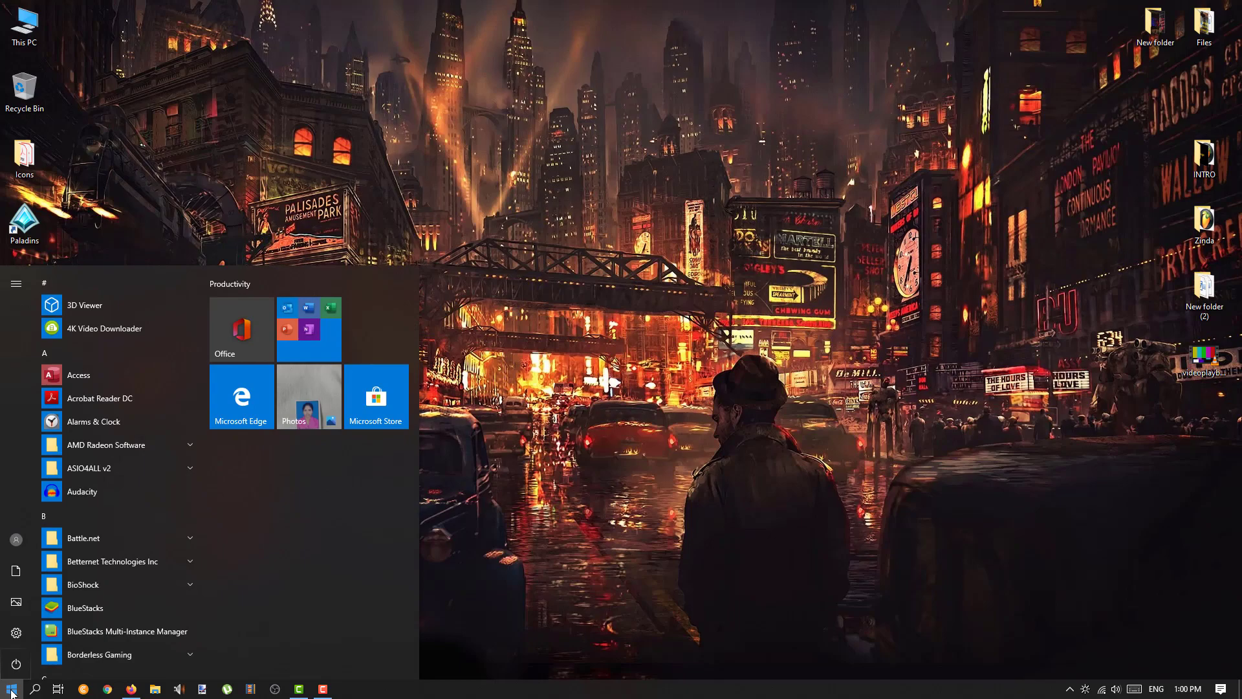
pyautogui.write('reg')
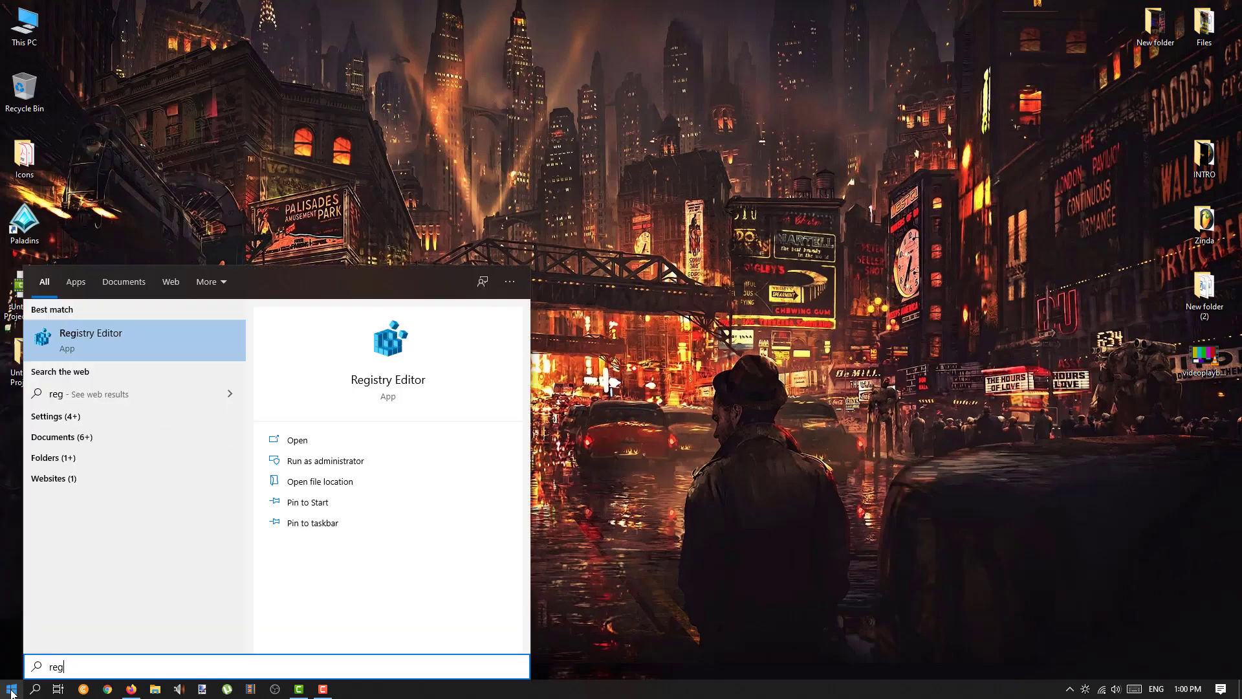
pyautogui.write('edit')
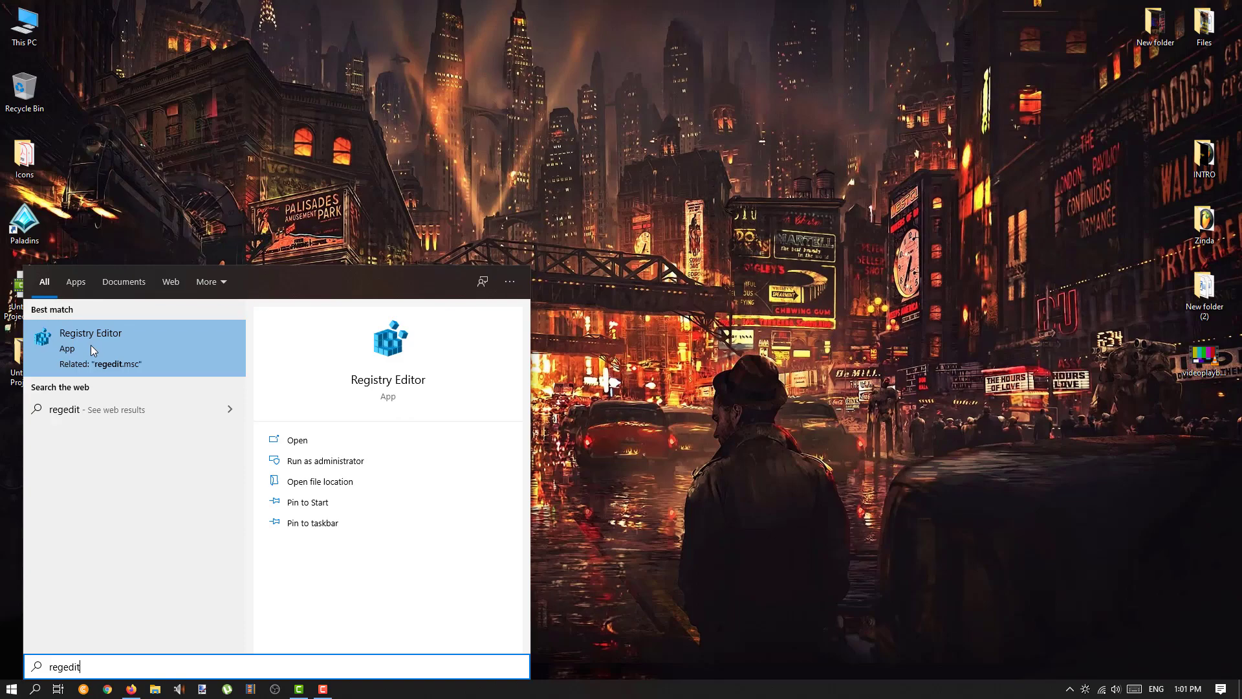
pyautogui.rightClick(107, 346)
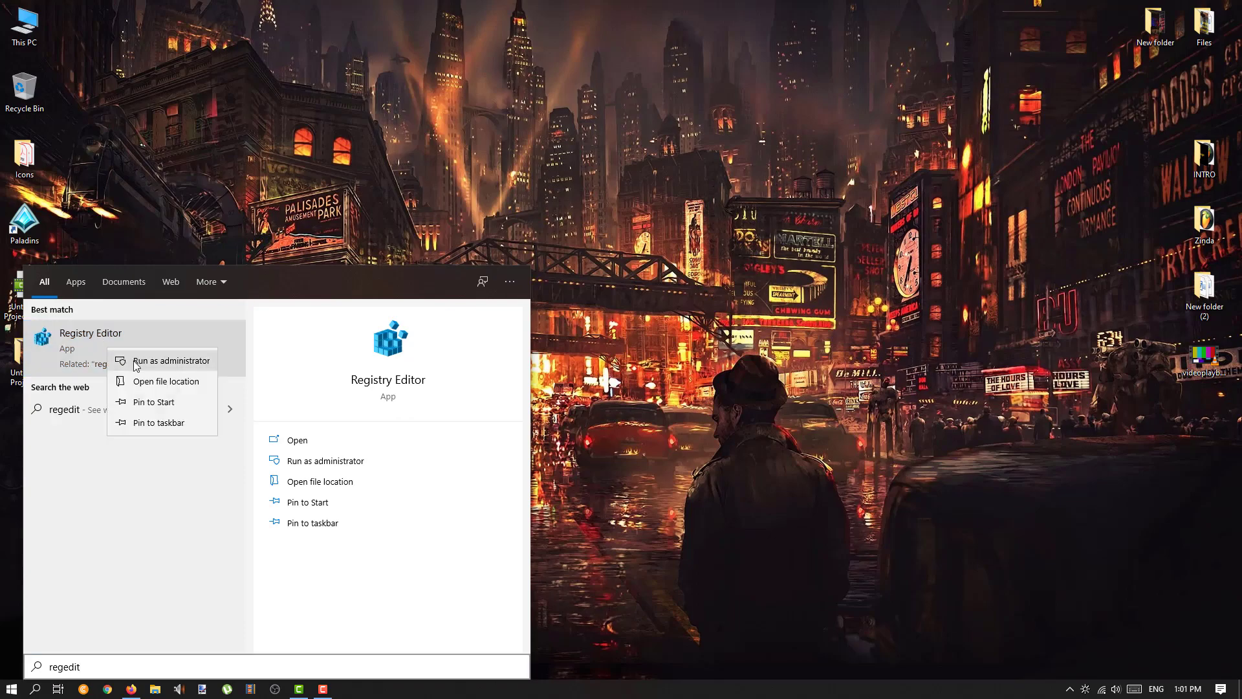
pyautogui.click(134, 361)
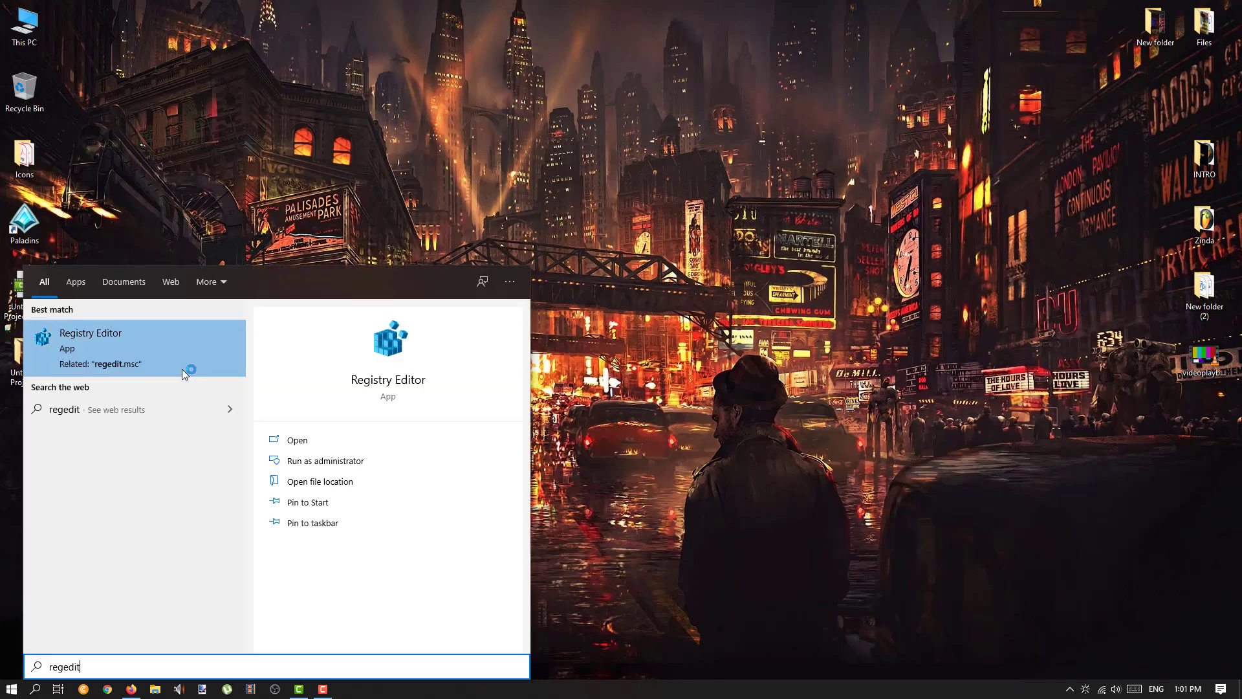
pyautogui.click(185, 360)
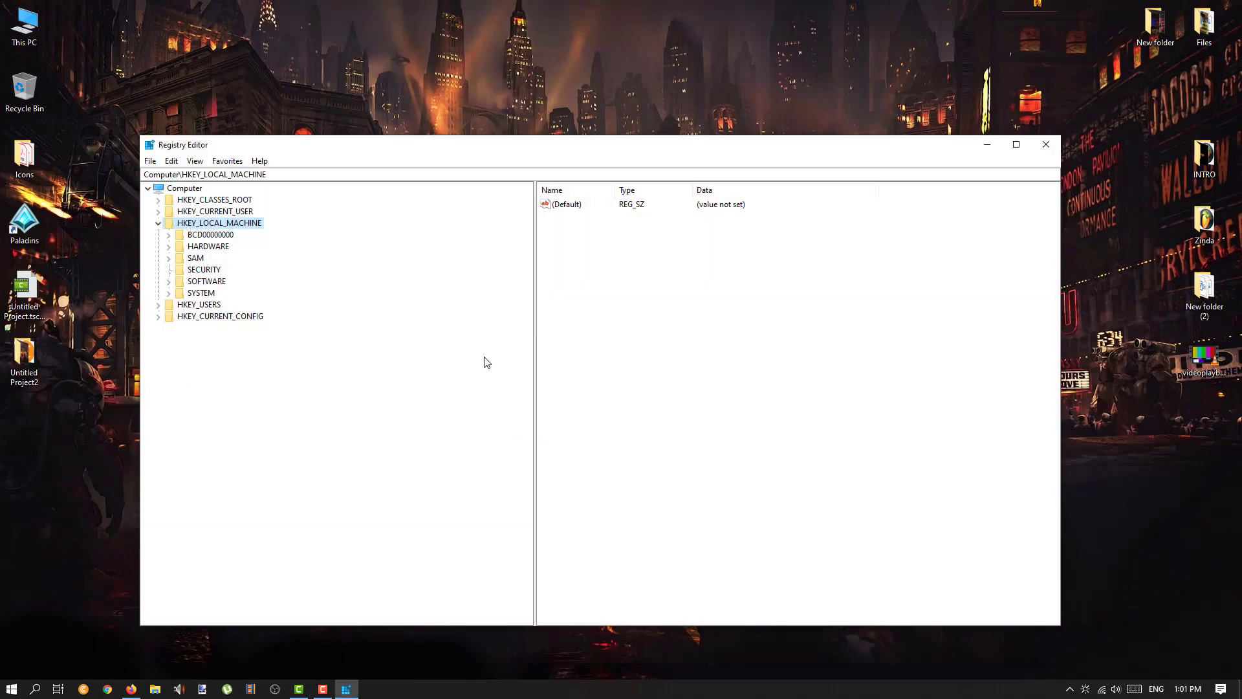
# Expand the registry tree to HKEY_LOCAL_MACHINE\SYSTEM\ControlSet001\Services
pyautogui.click(158, 223)
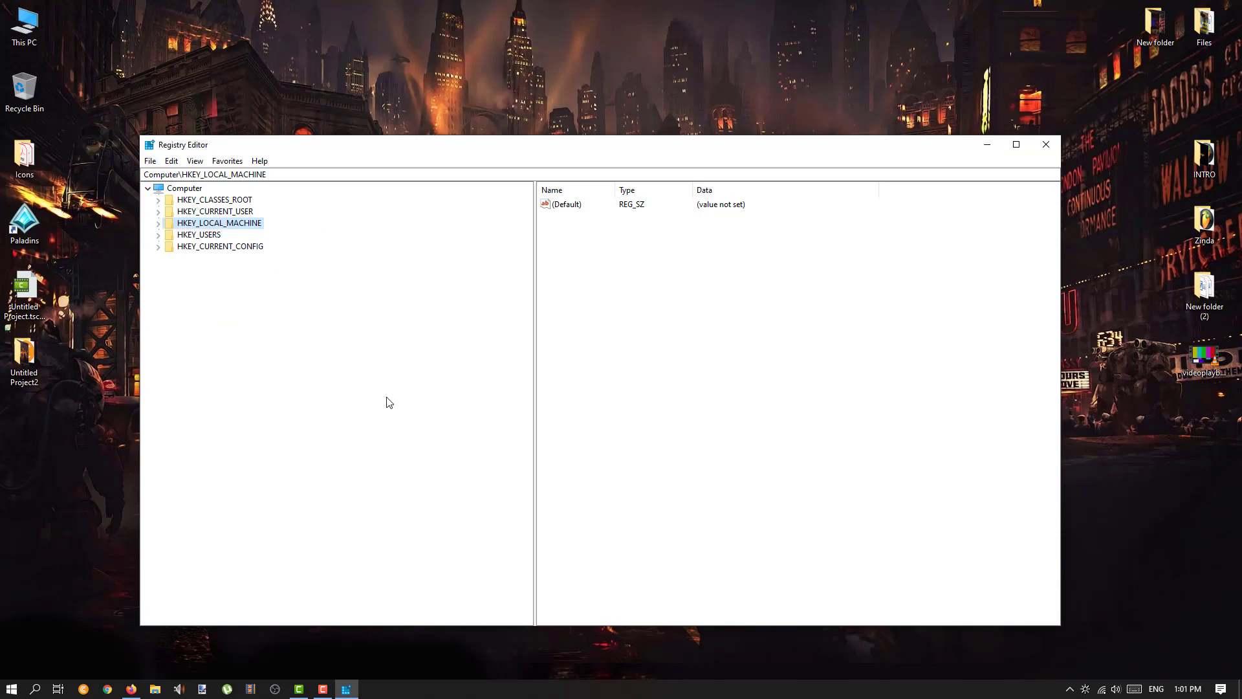
pyautogui.click(158, 223)
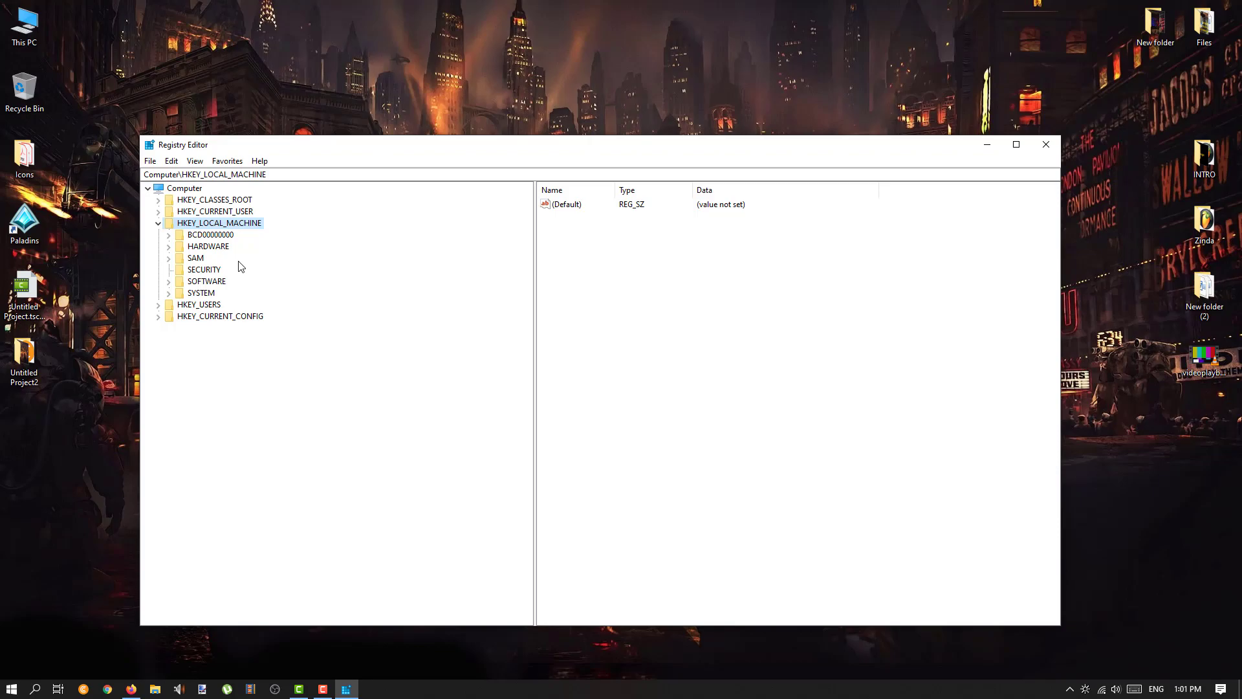
pyautogui.click(168, 294)
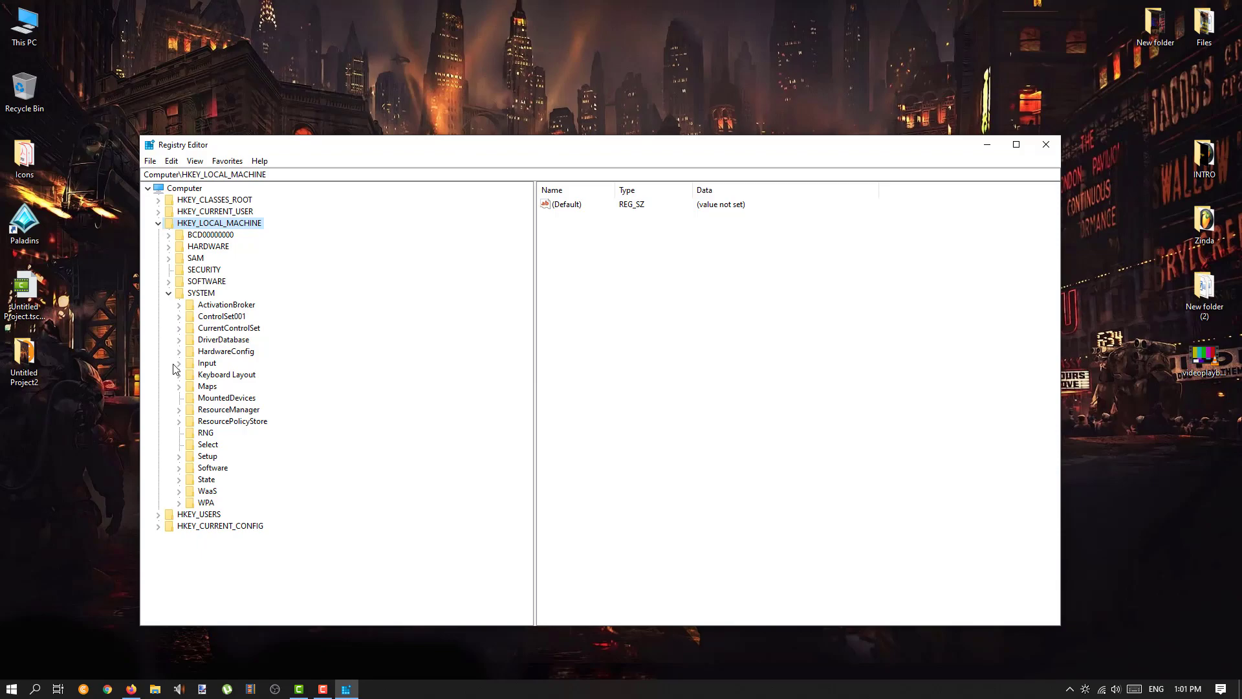
pyautogui.click(180, 316)
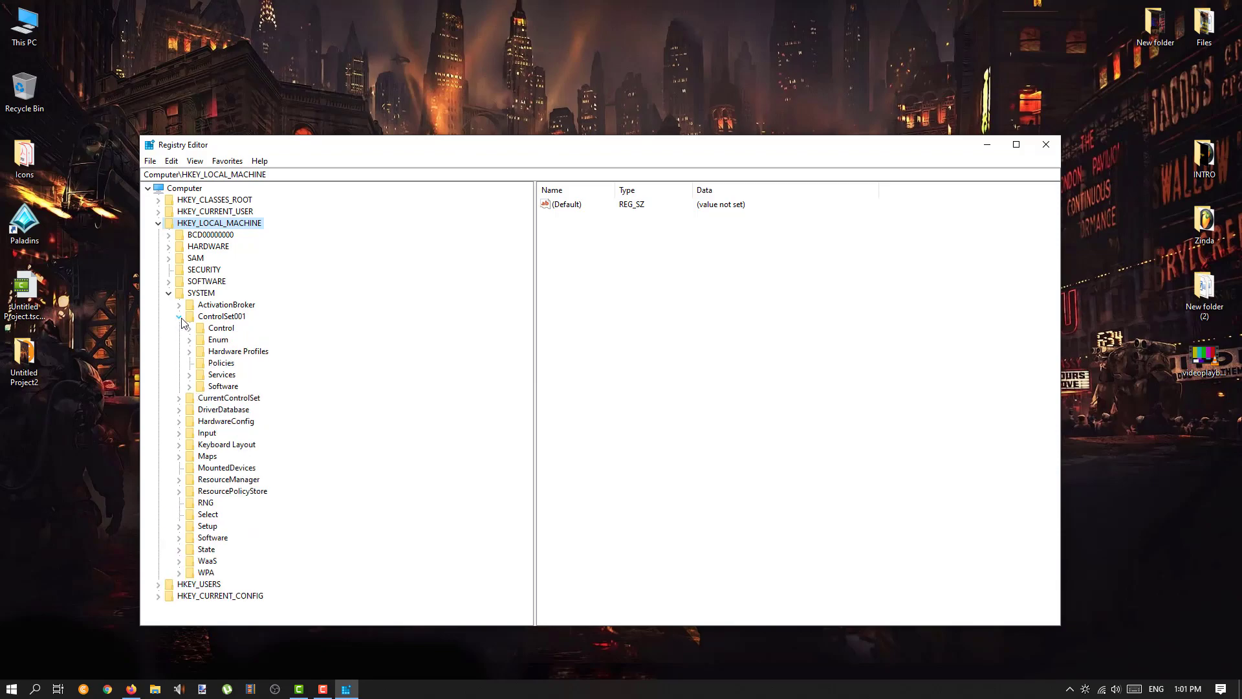
pyautogui.click(189, 376)
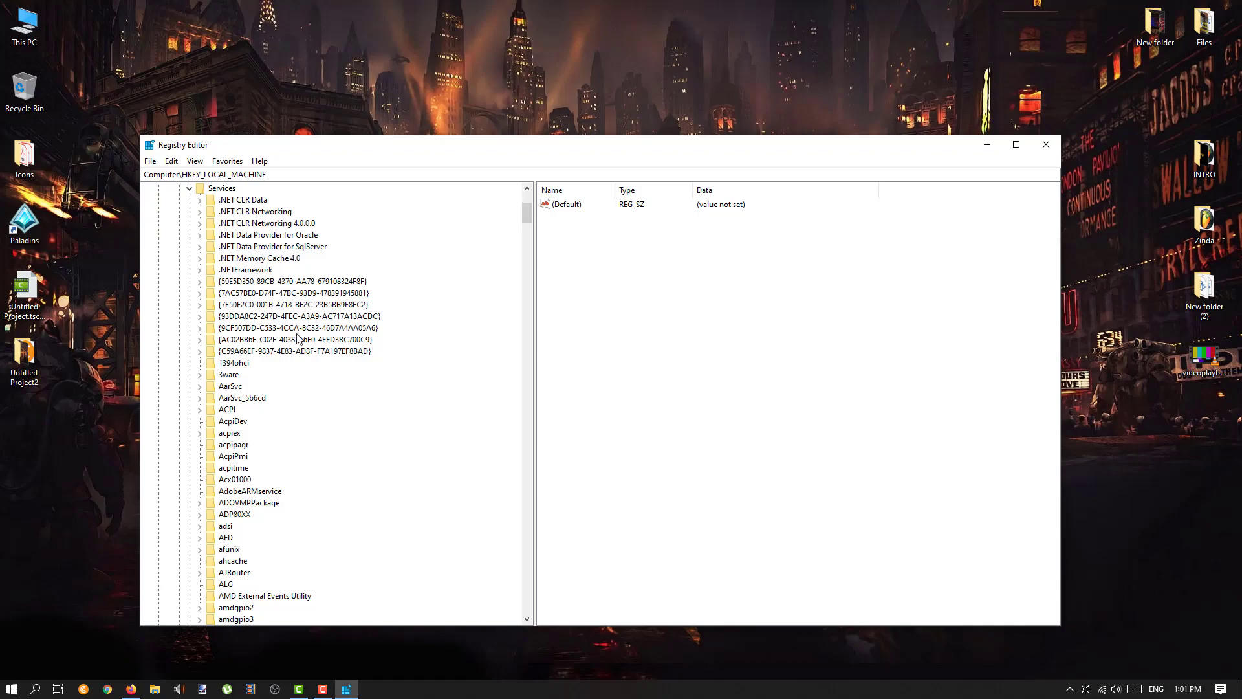
# Find and select the Ndu key among the Services subkeys
pyautogui.scroll(-20, 300, 363)
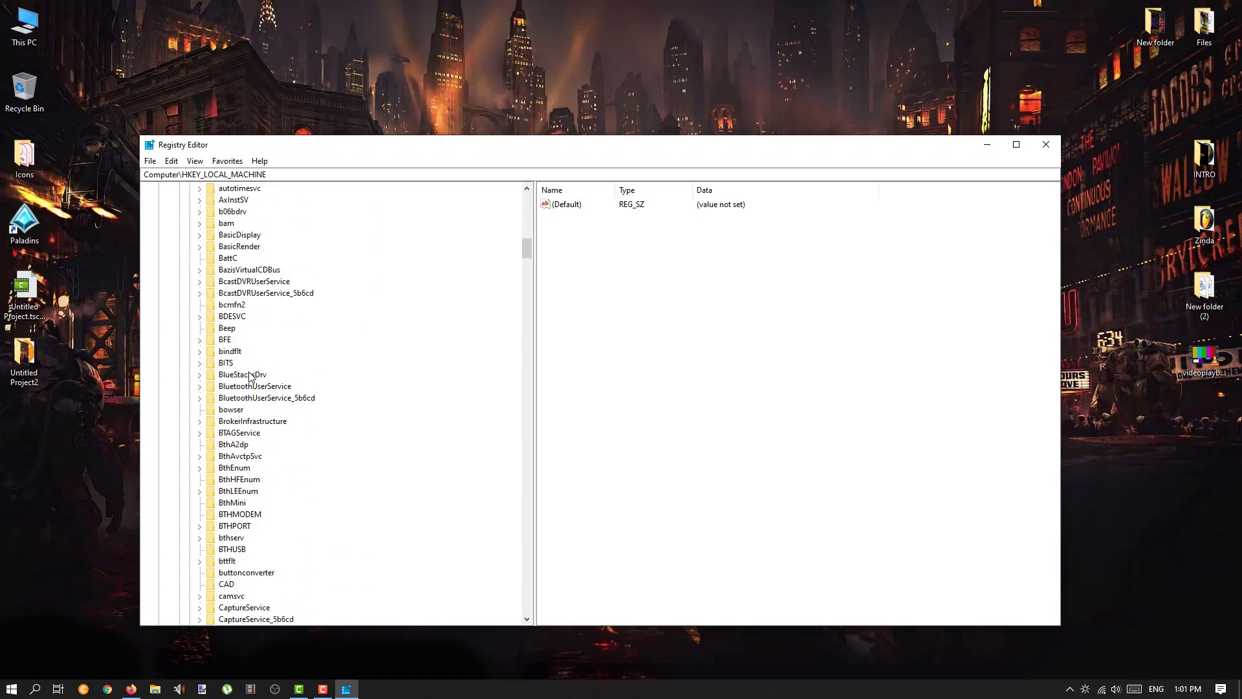
pyautogui.scroll(-2, 385, 375)
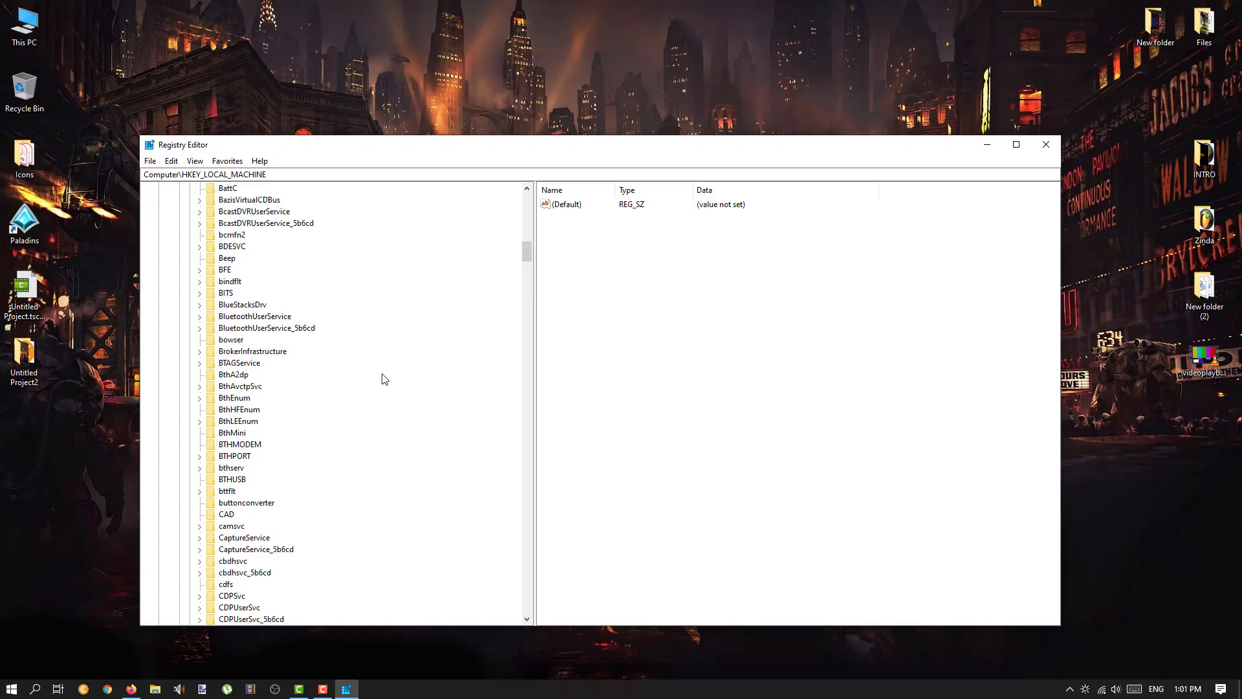
pyautogui.scroll(-20, 385, 378)
pyautogui.scroll(-20, 382, 383)
pyautogui.scroll(-20, 379, 386)
pyautogui.scroll(-5, 210, 436)
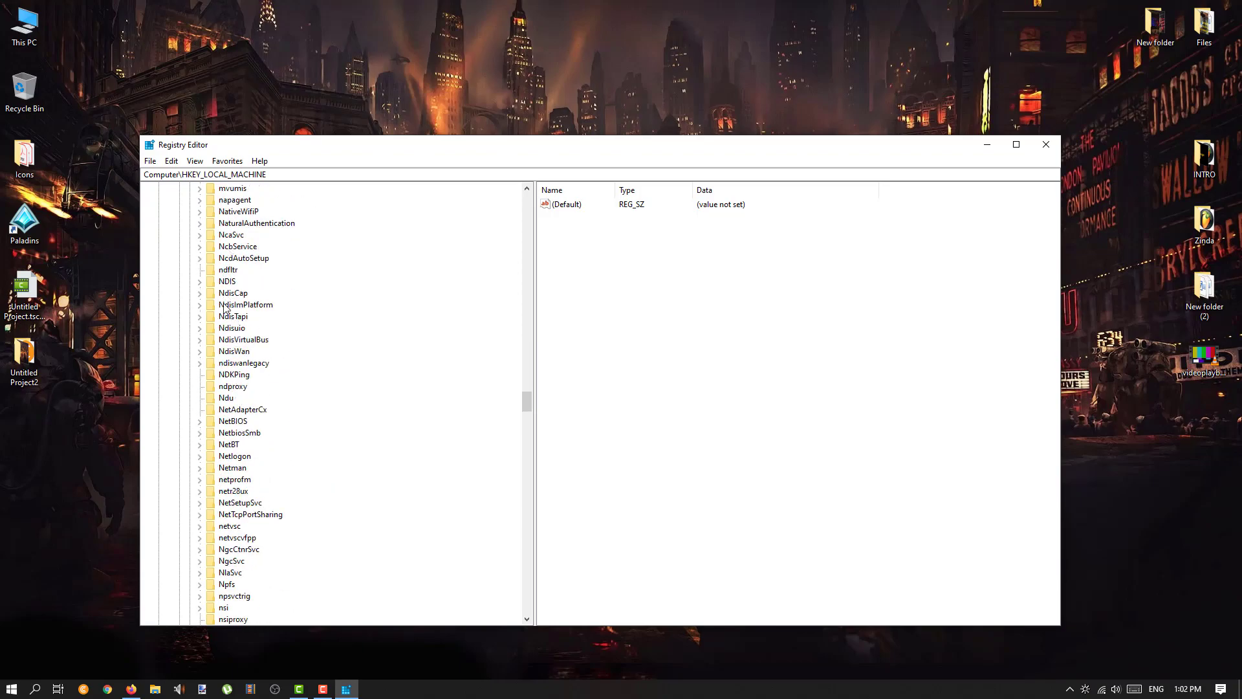
pyautogui.click(226, 399)
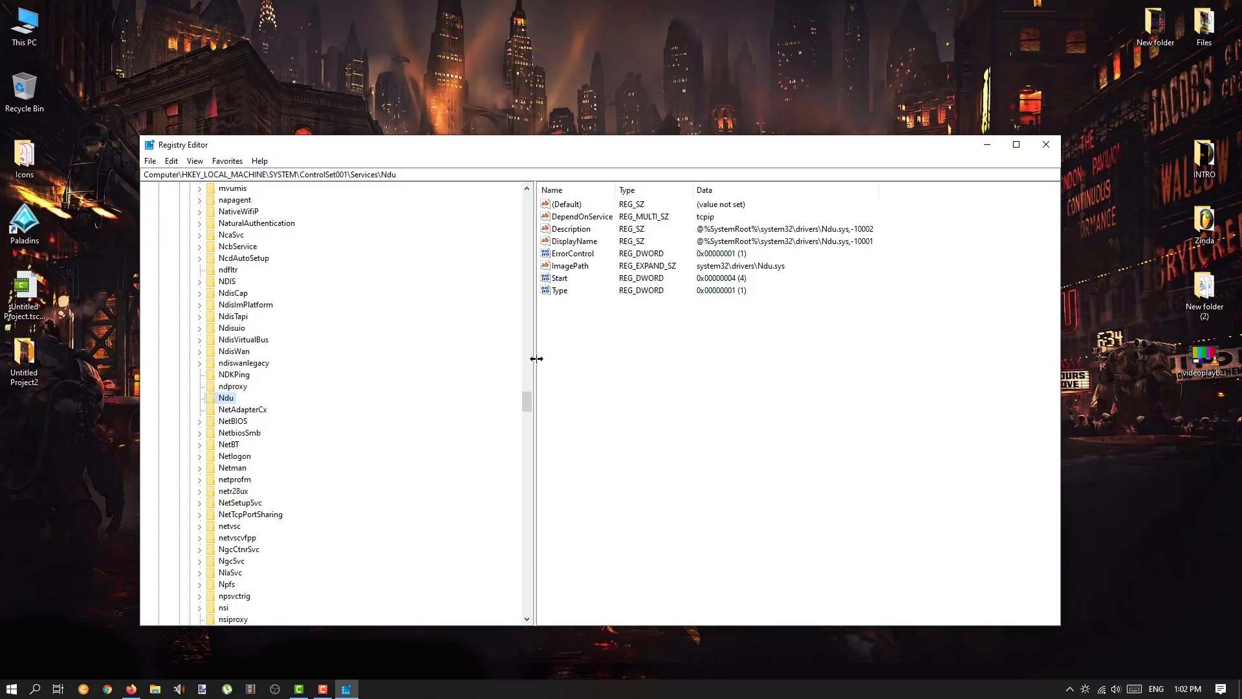
# Edit the value data of the Ndu key's Start DWORD, accept it, and close the Registry Editor
pyautogui.click(619, 343)
pyautogui.click(558, 280)
pyautogui.doubleClick(560, 283)
pyautogui.moveTo(313, 217); pyautogui.dragTo(495, 265)
pyautogui.click(398, 320)
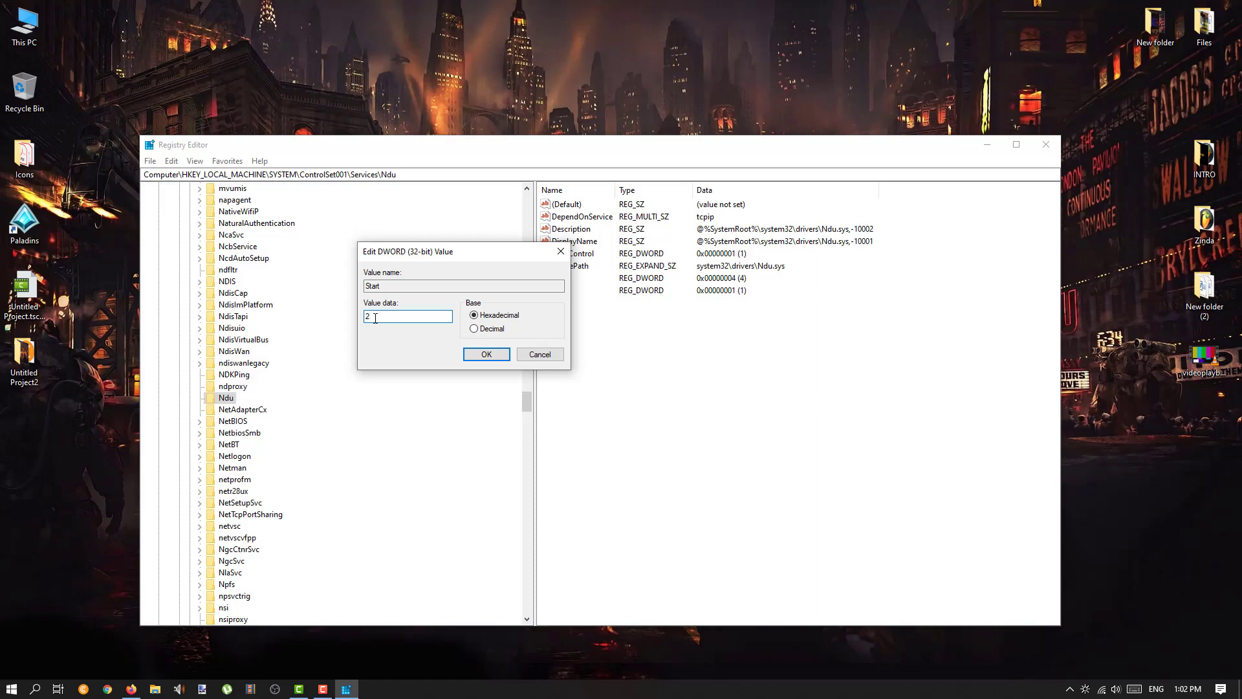
pyautogui.press('BackSpace')
pyautogui.click(485, 355)
pyautogui.click(1048, 149)
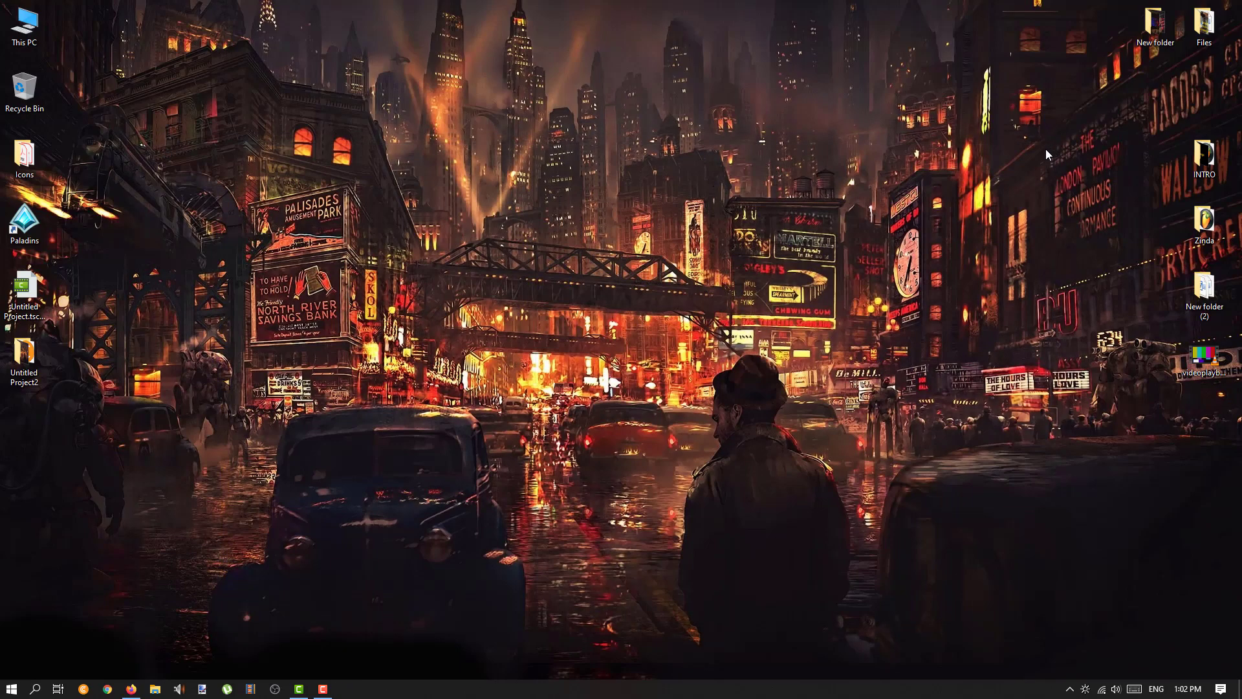
pyautogui.rightClick(569, 263)
pyautogui.click(610, 322)
pyautogui.press('super')
pyautogui.press('super')
pyautogui.press('super+r')
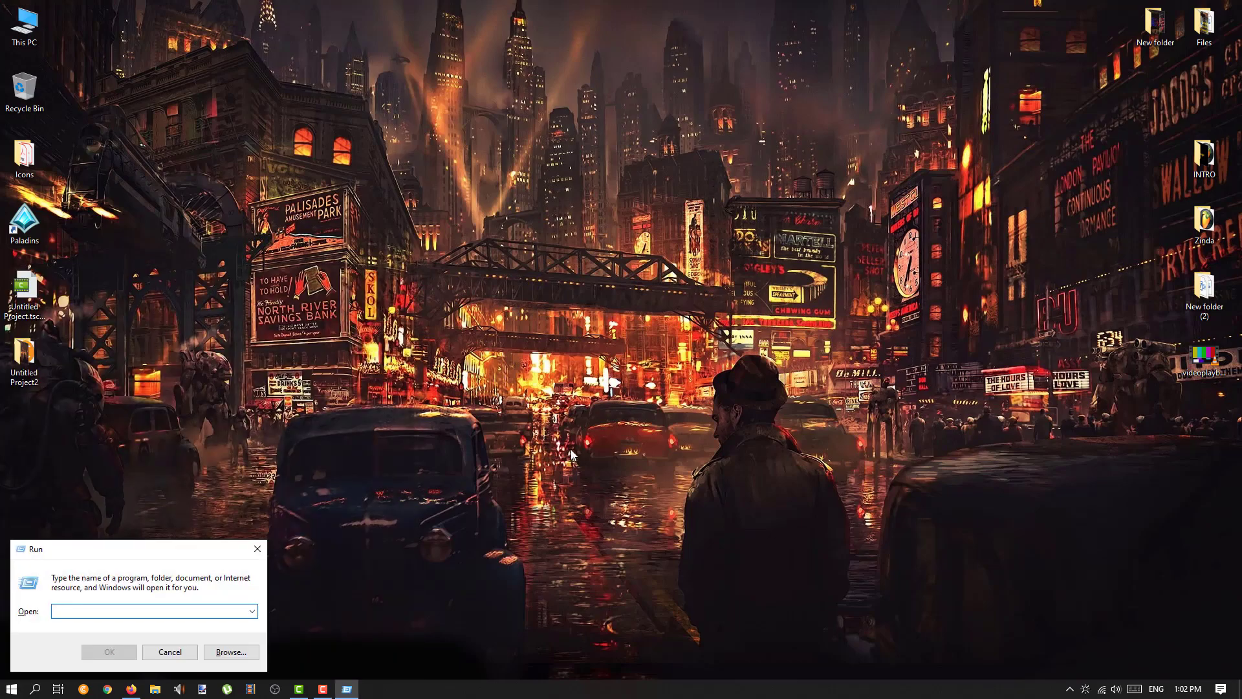
pyautogui.moveTo(117, 552)
pyautogui.mouseDown()
pyautogui.moveTo(154, 546)
pyautogui.moveTo(131, 546)
pyautogui.mouseUp()
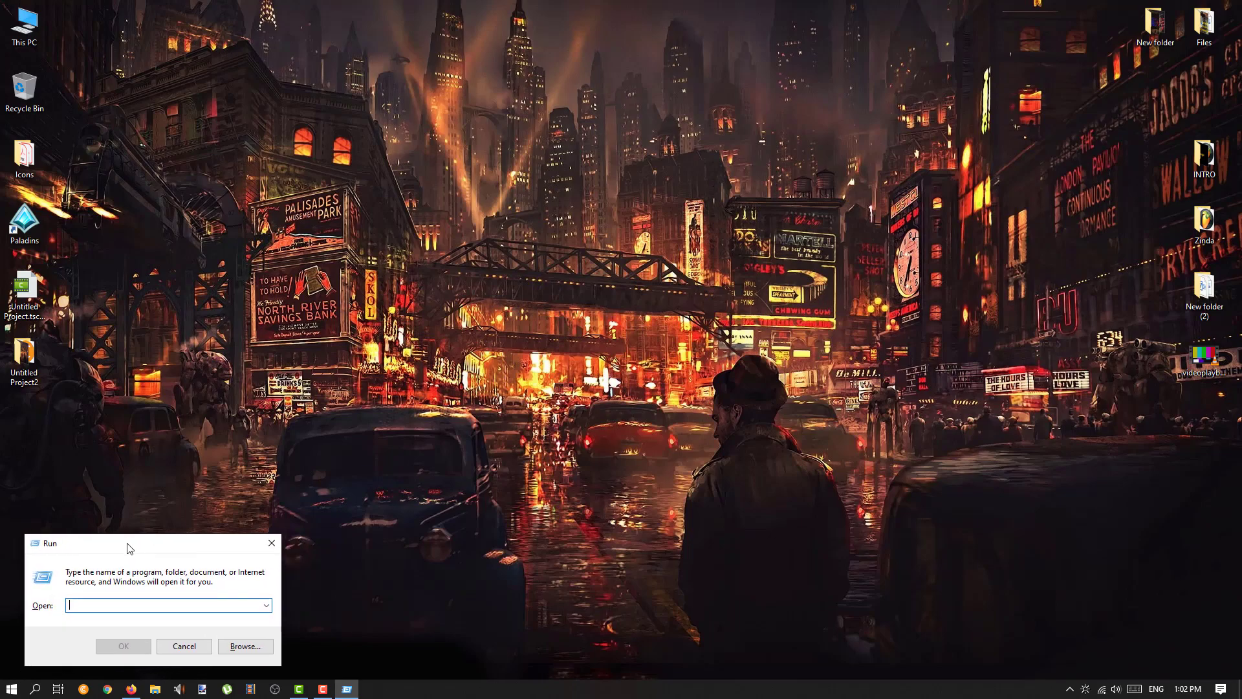
pyautogui.click(269, 543)
# Find the Run dialog through search and use it to open services.msc
pyautogui.press('super')
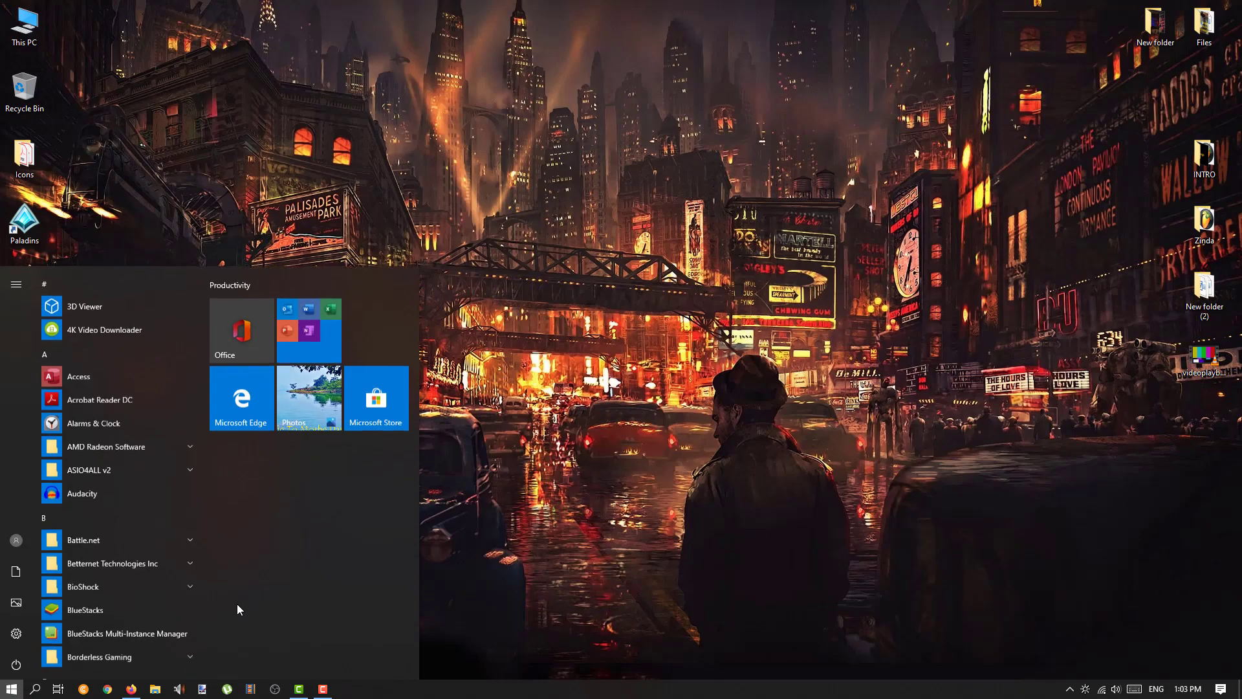
pyautogui.write('run')
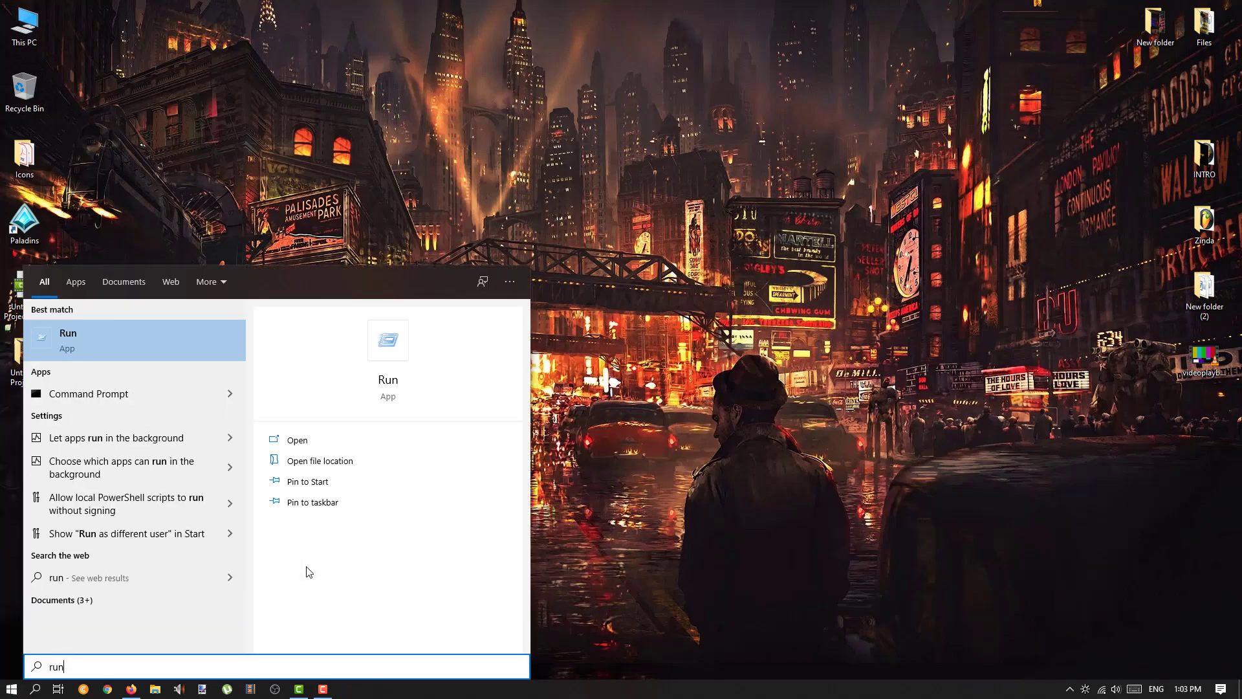
pyautogui.click(65, 339)
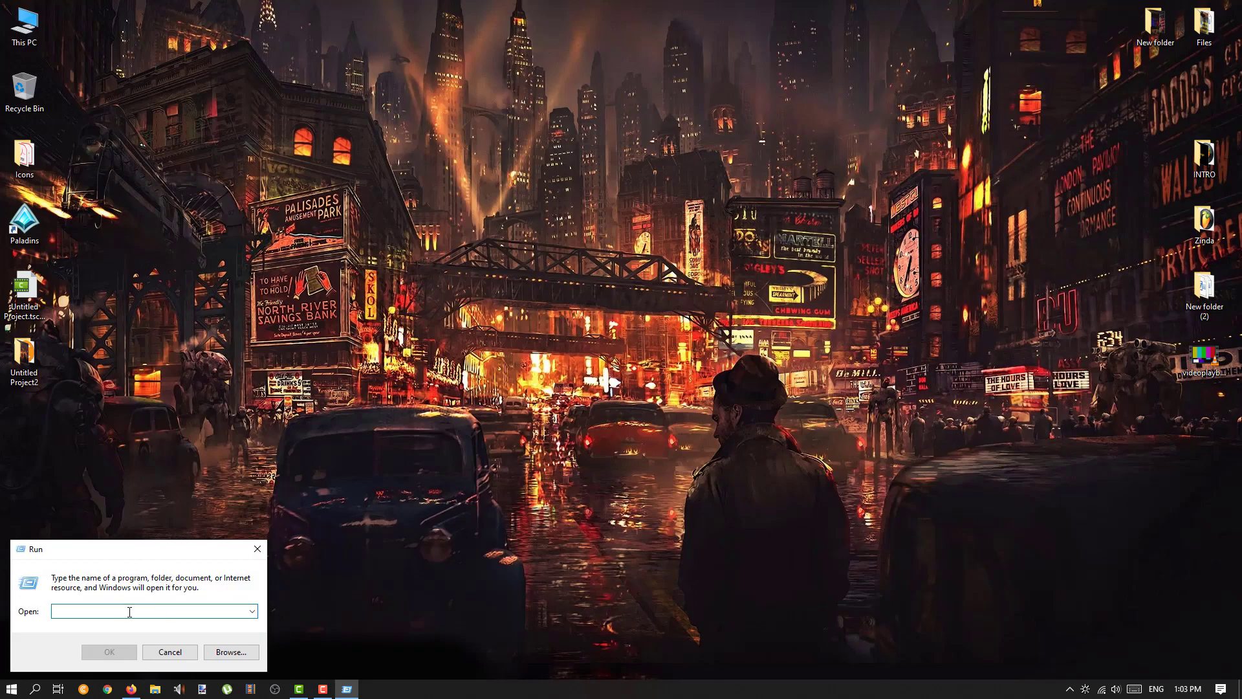
pyautogui.write('ervices.msc')
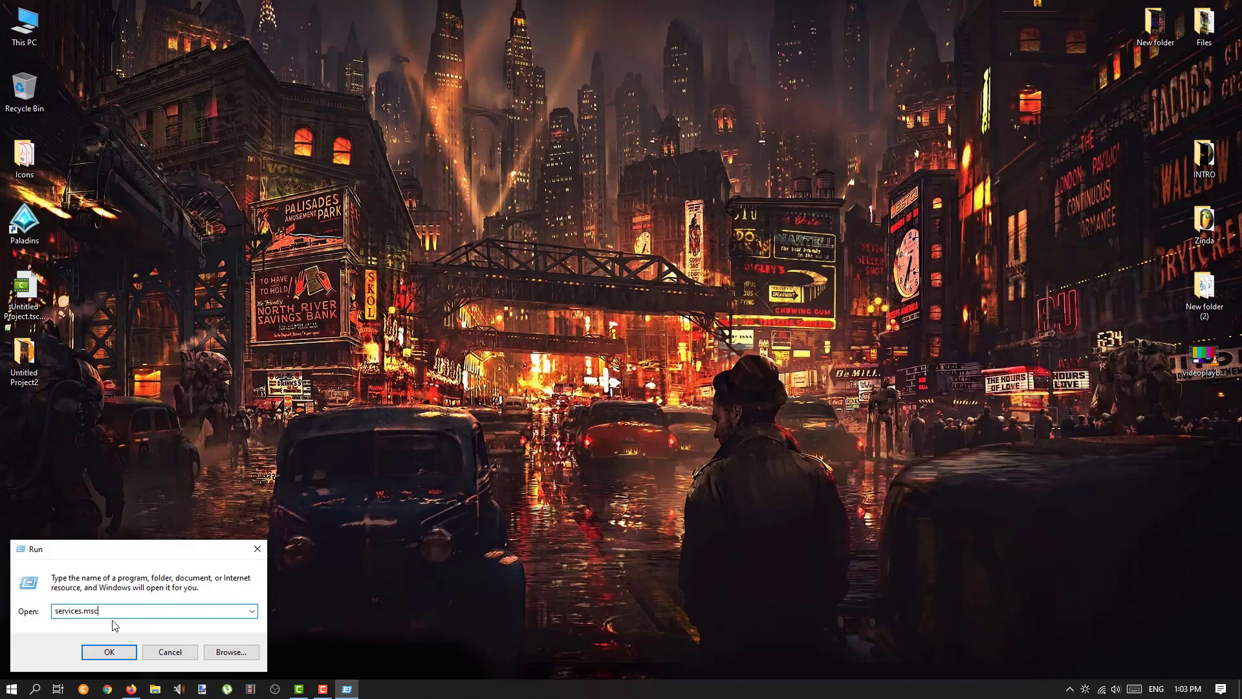
pyautogui.click(104, 653)
pyautogui.moveTo(657, 152); pyautogui.dragTo(463, 149)
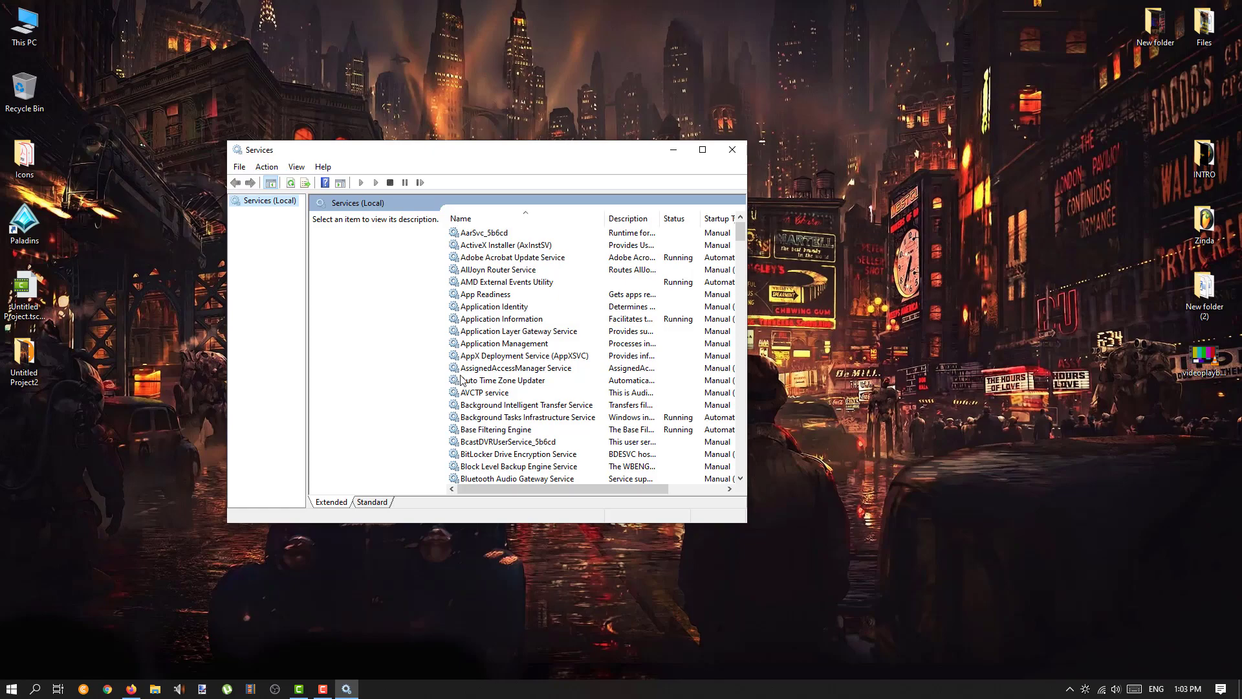
# Find and select the SysMain service in the list of local services
pyautogui.scroll(-20, 467, 433)
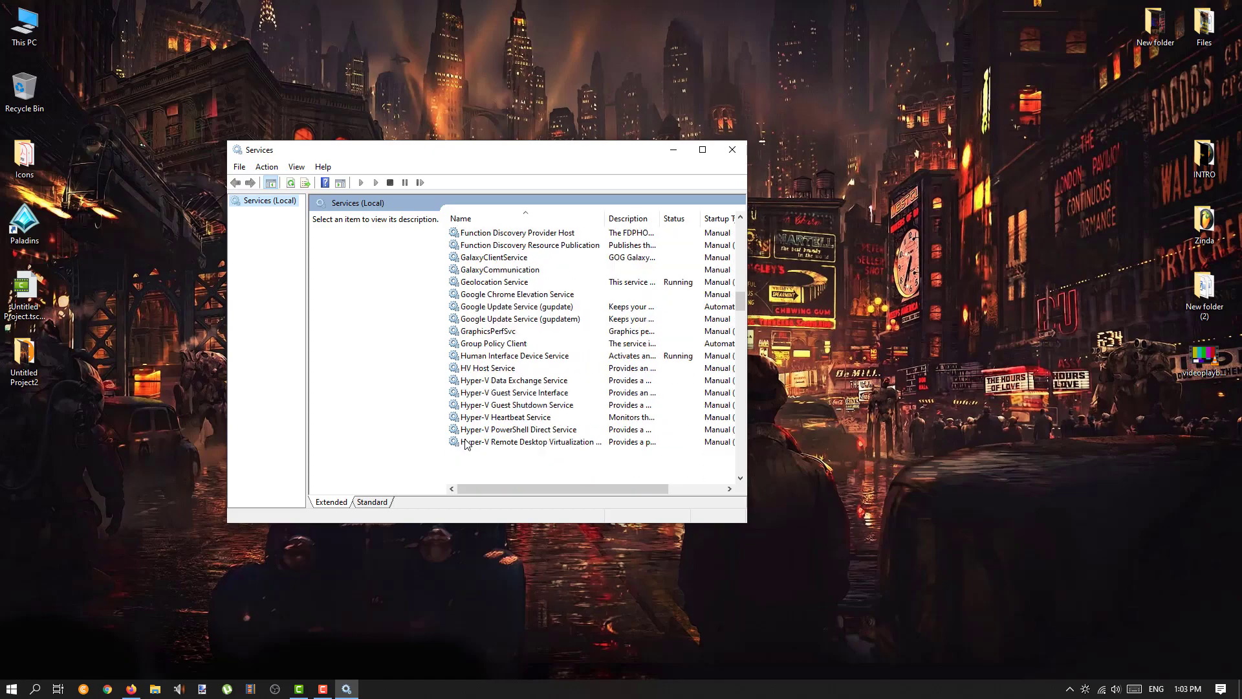
pyautogui.scroll(-20, 466, 444)
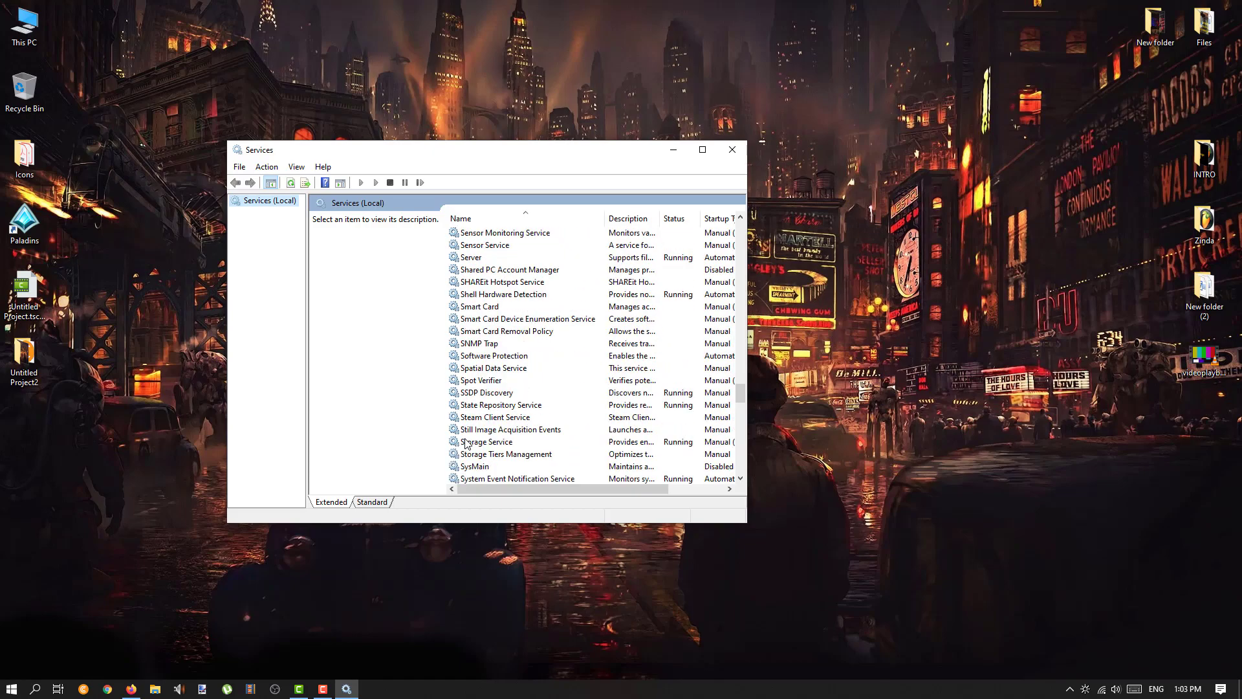
pyautogui.scroll(-3, 466, 444)
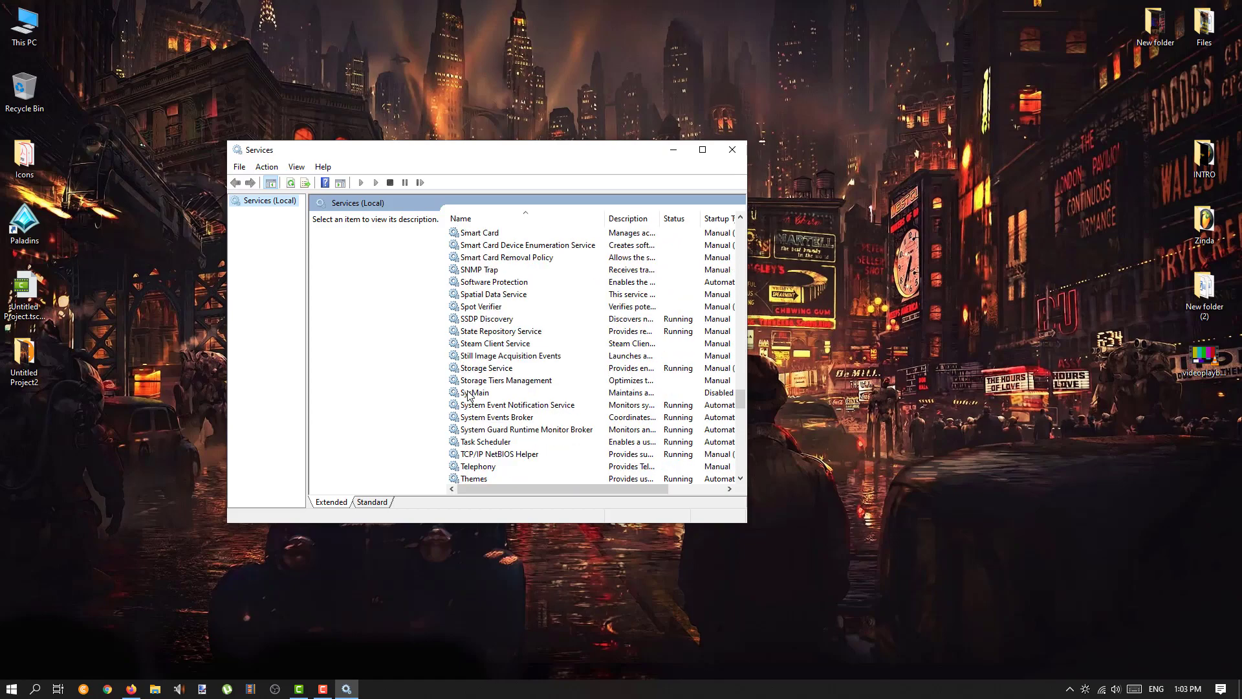
pyautogui.click(479, 393)
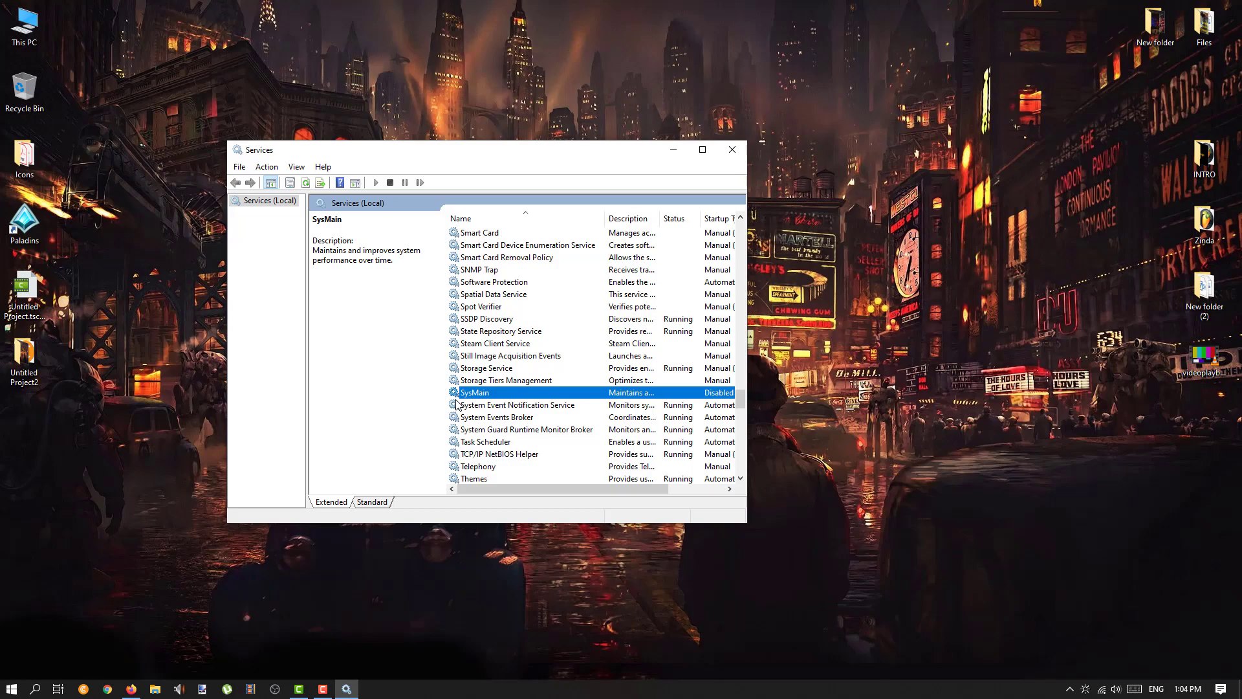
pyautogui.click(484, 380)
pyautogui.click(487, 394)
pyautogui.click(314, 250)
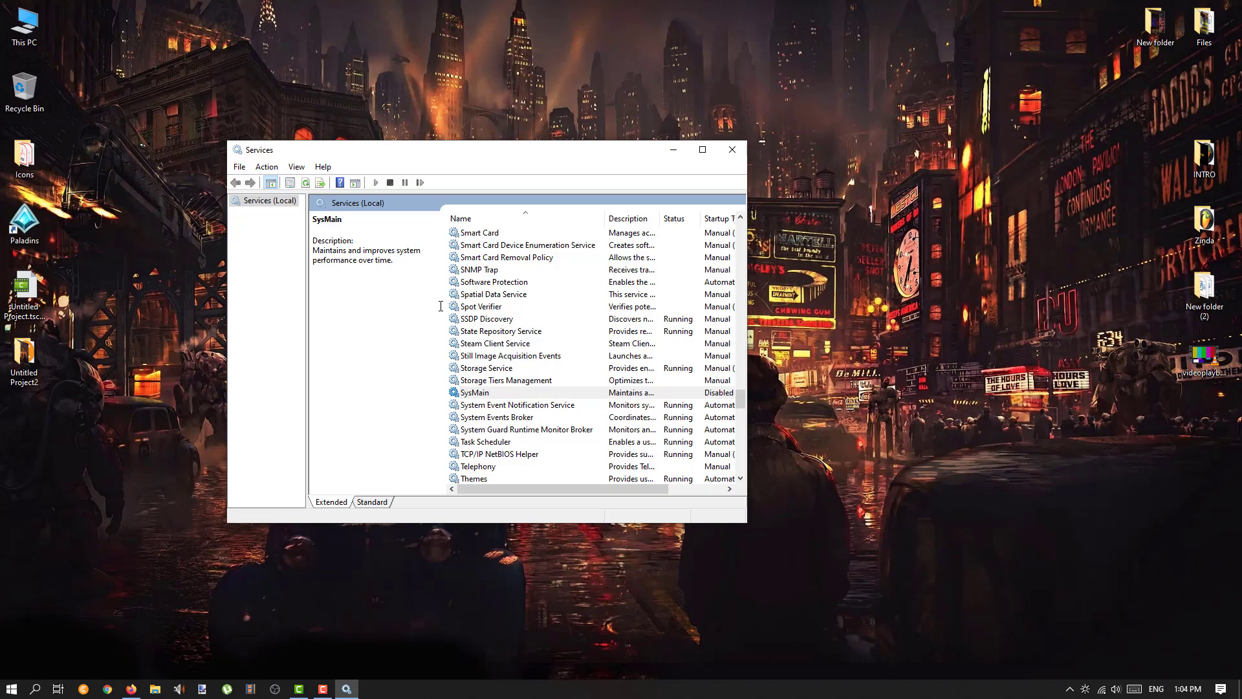
pyautogui.click(475, 394)
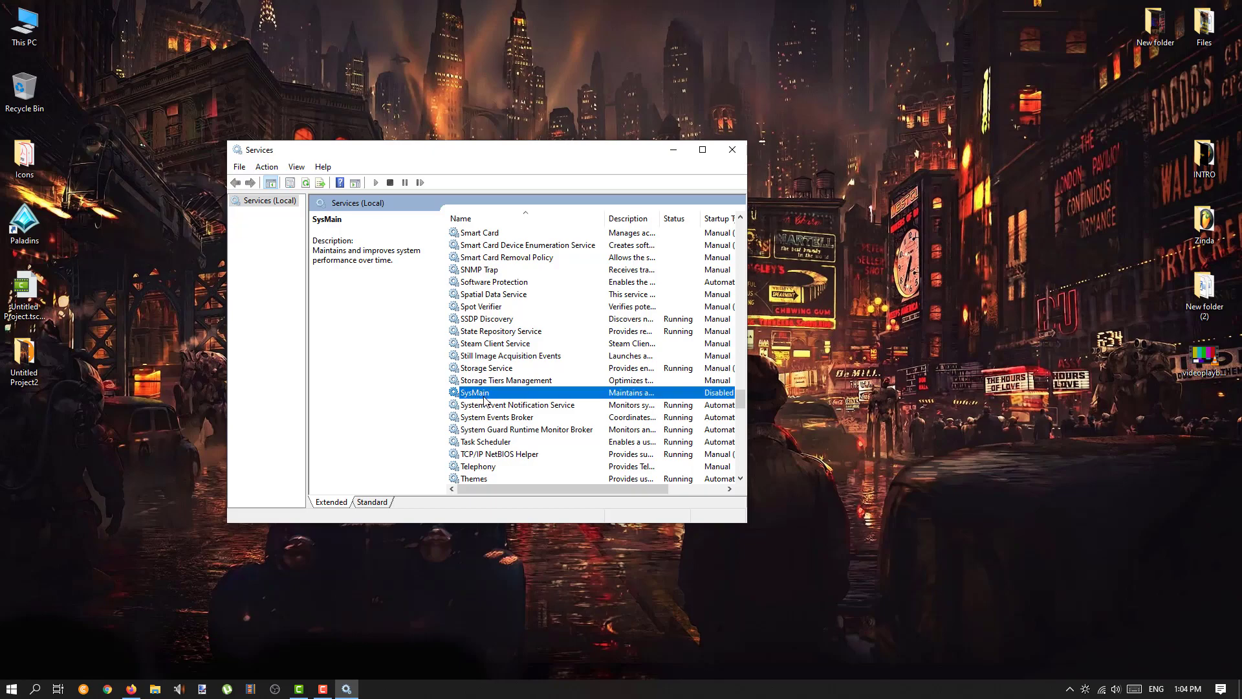
pyautogui.rightClick(480, 397)
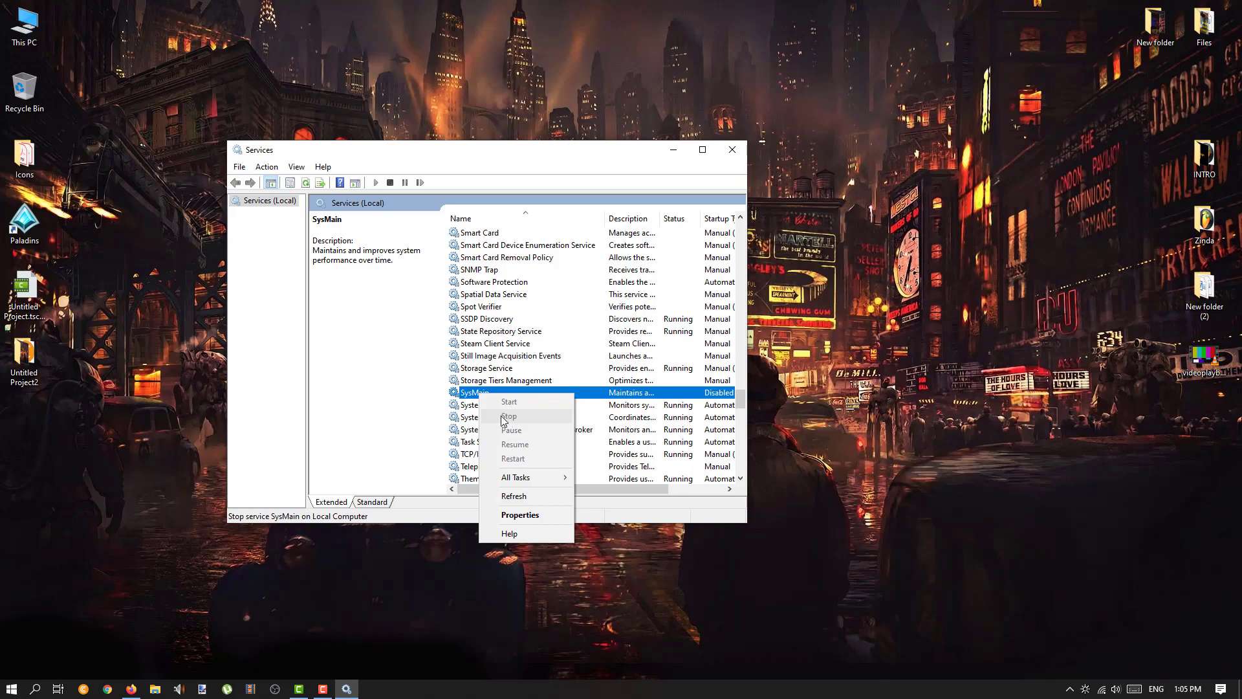
pyautogui.click(425, 409)
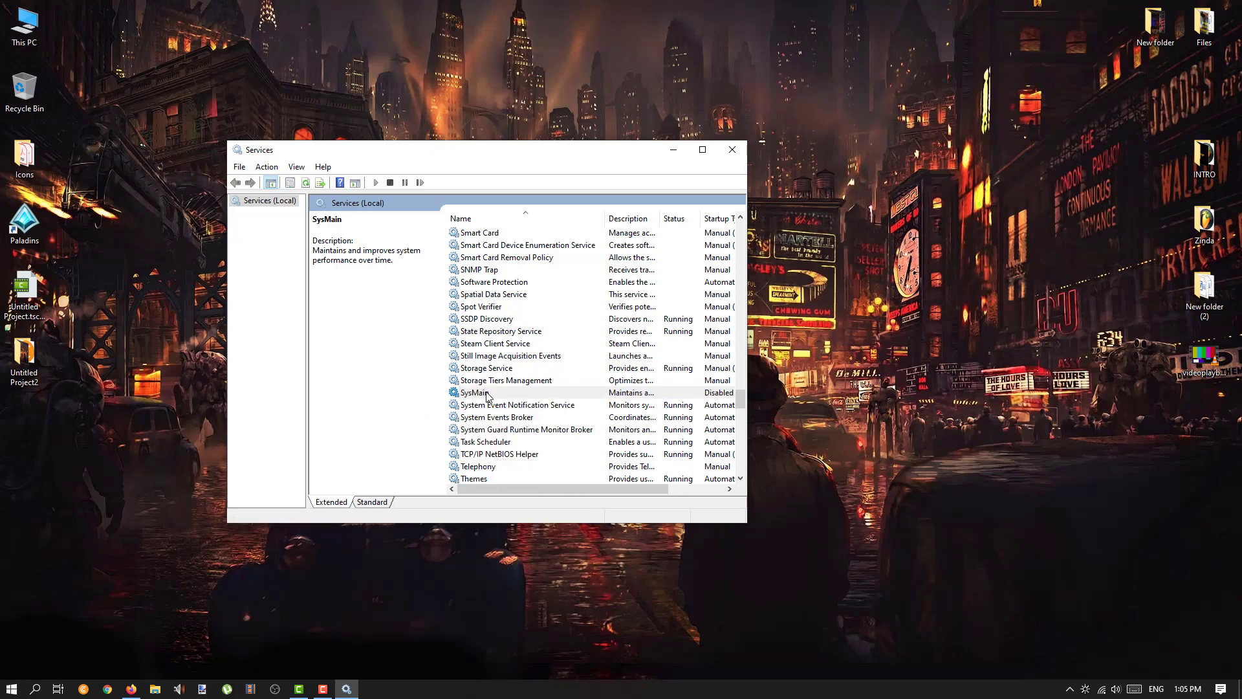
# Set the SysMain service's startup type to Disabled in its properties, apply it, and close the Services window
pyautogui.click(482, 394)
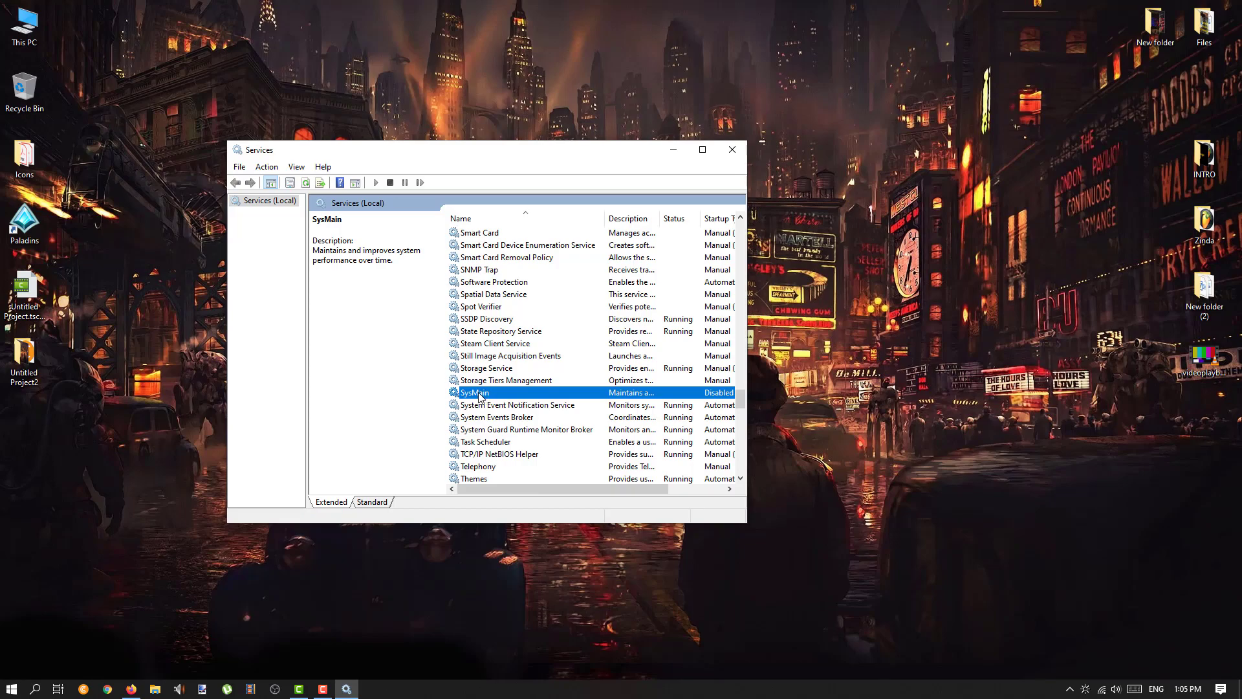
pyautogui.doubleClick(481, 393)
pyautogui.moveTo(452, 191); pyautogui.dragTo(287, 203)
pyautogui.click(314, 339)
pyautogui.click(285, 357)
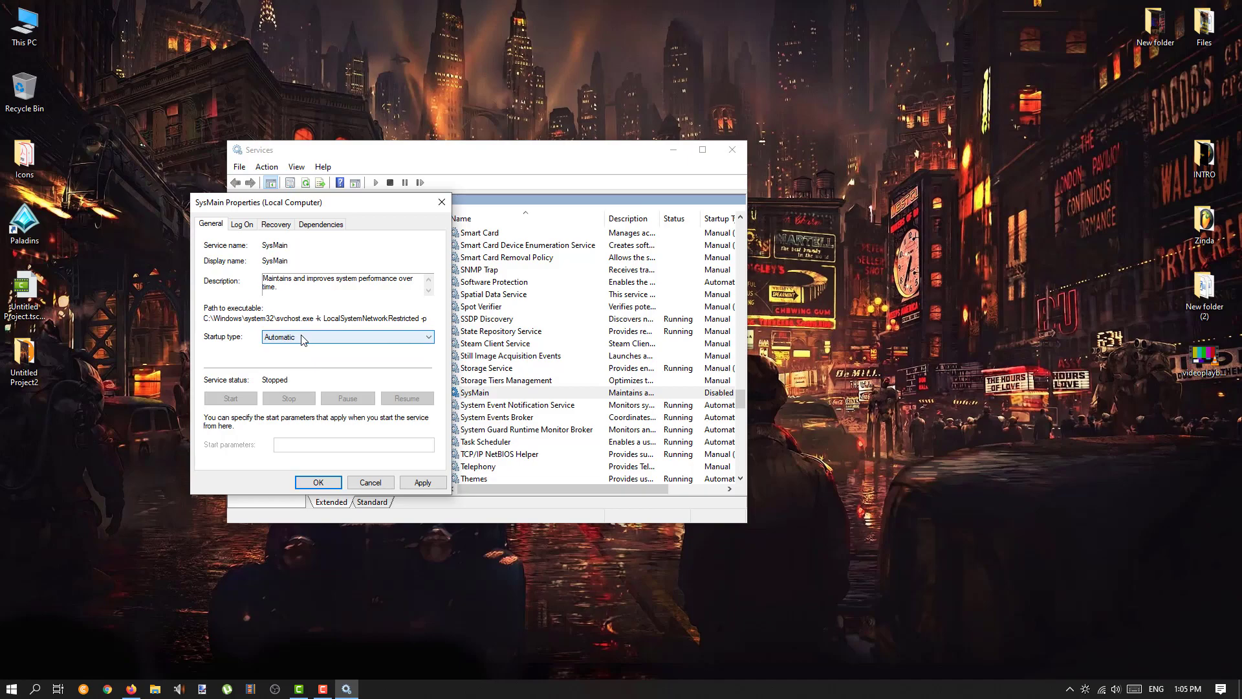
pyautogui.click(289, 339)
pyautogui.click(295, 374)
pyautogui.click(421, 483)
pyautogui.click(318, 483)
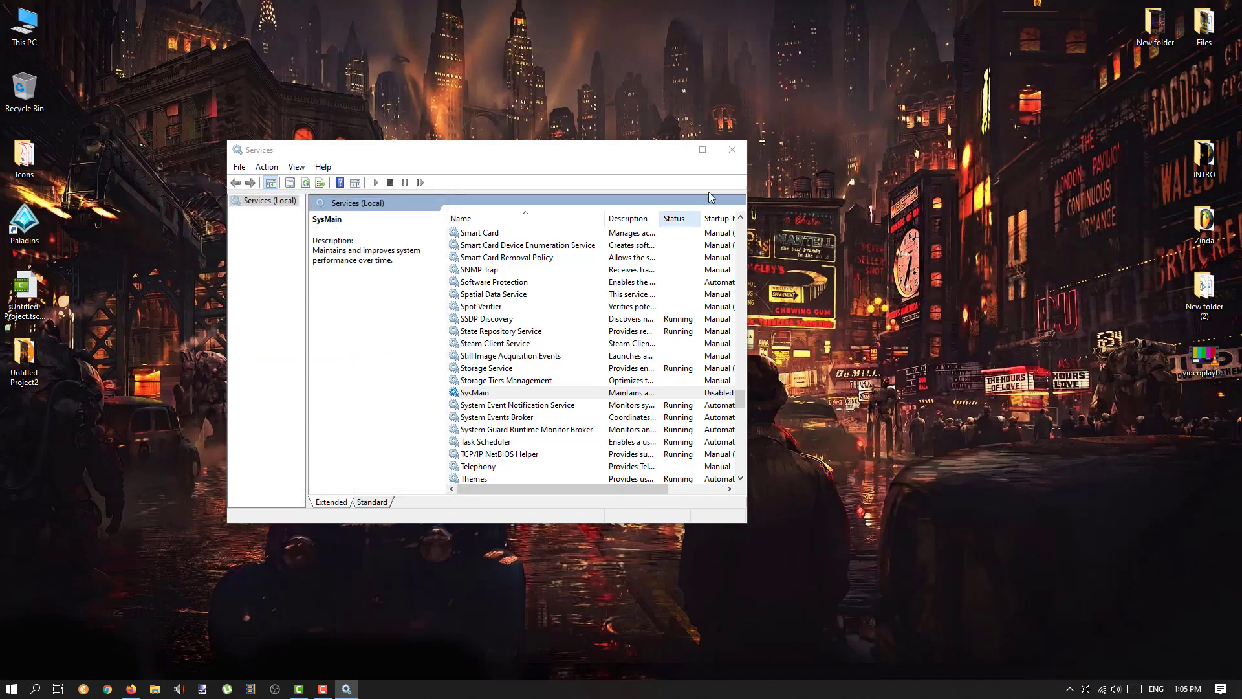
pyautogui.click(731, 155)
pyautogui.rightClick(531, 170)
pyautogui.click(574, 226)
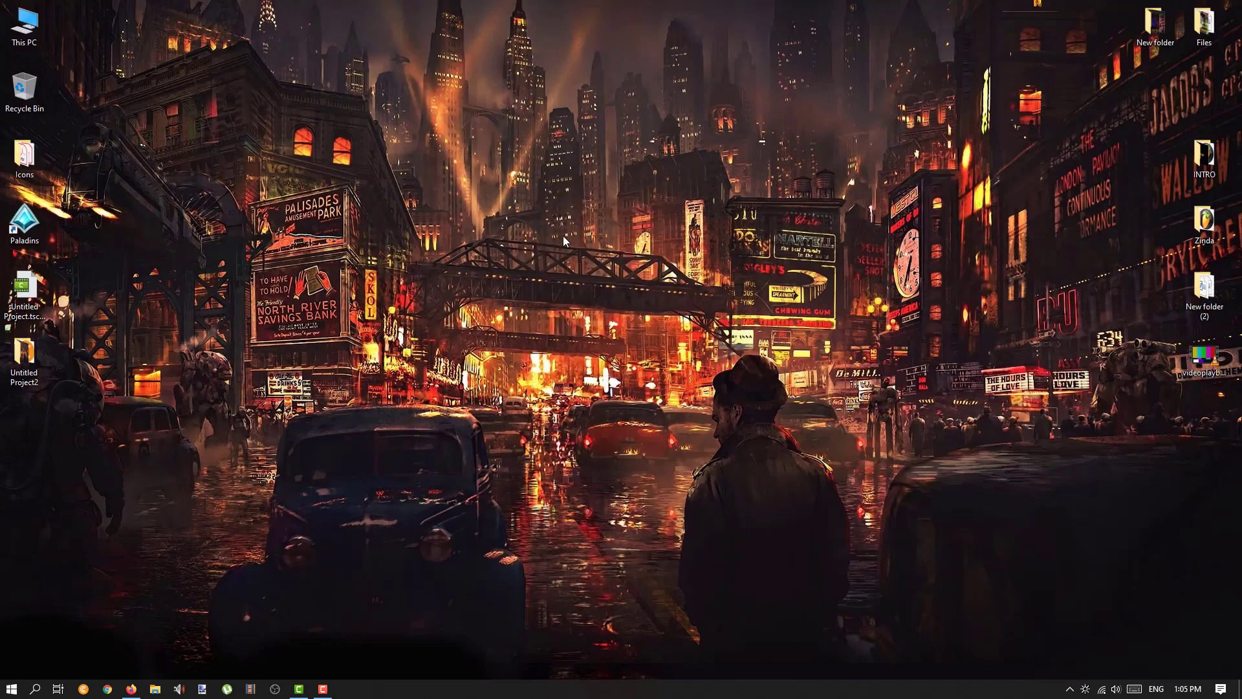